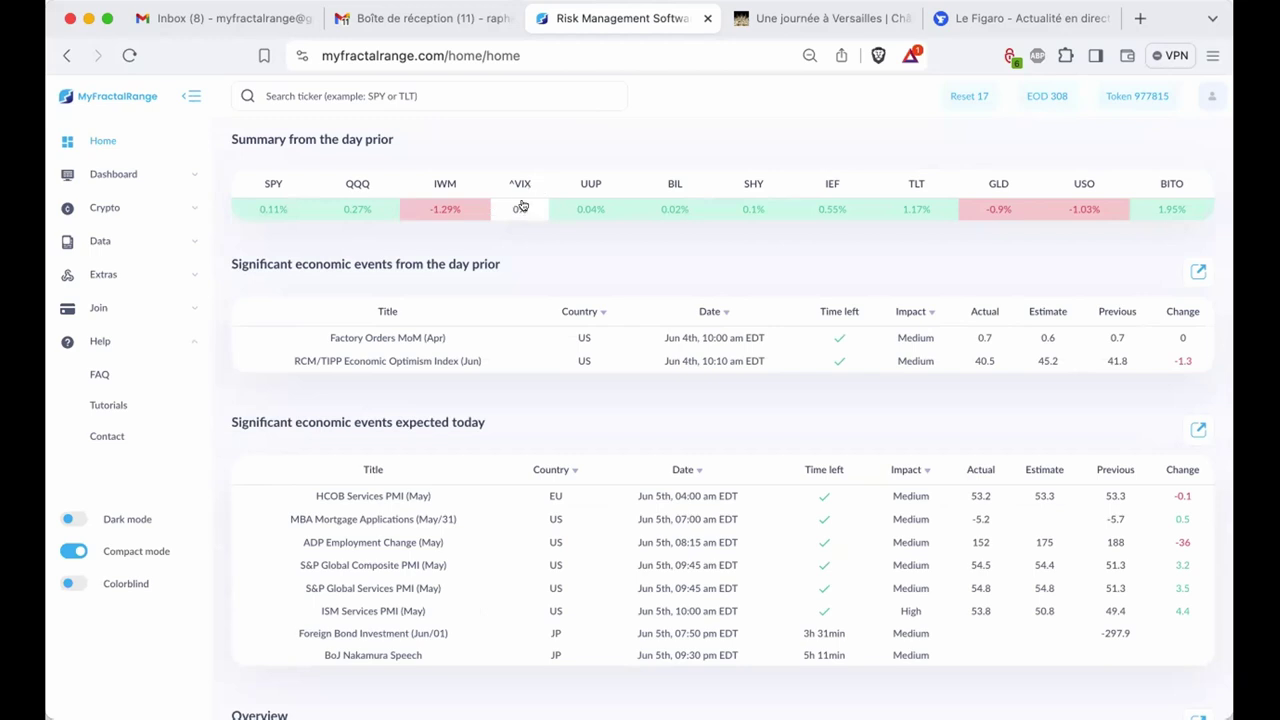
# Expand the Data section in the sidebar and scroll Home to 'Recent changes in your portfolio'
pyautogui.scroll(-2, 520, 206)
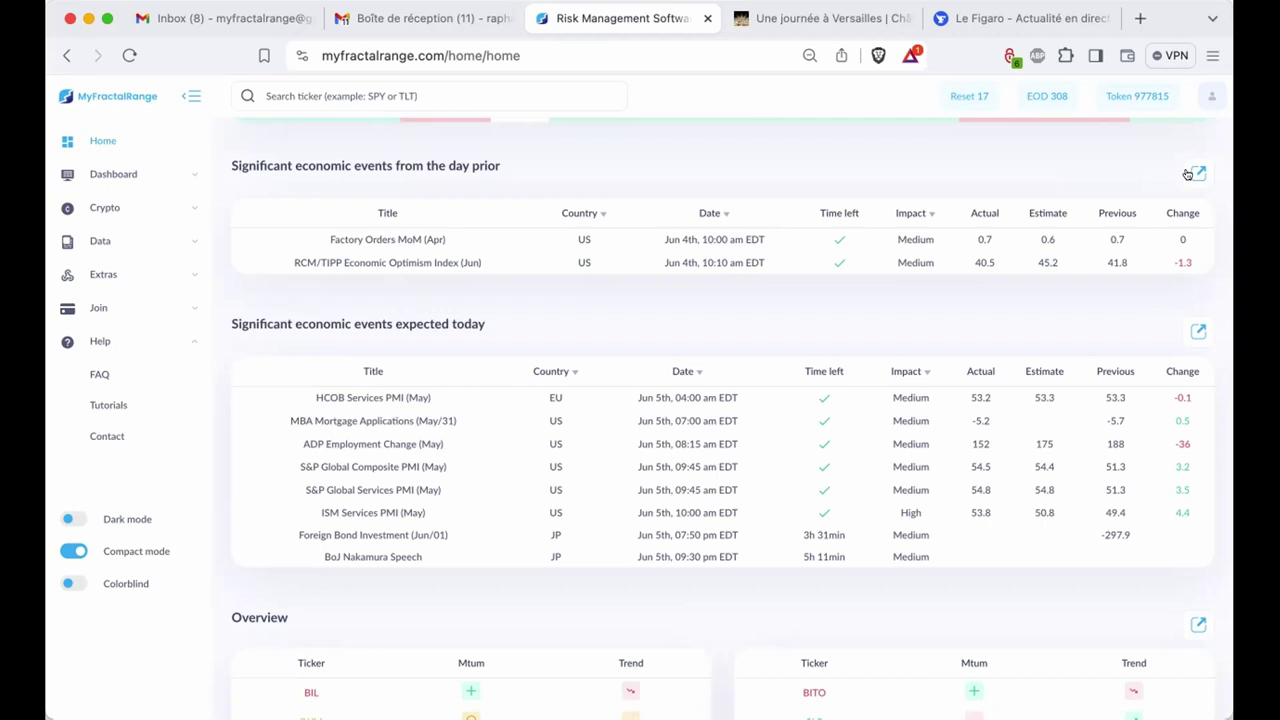
pyautogui.click(120, 236)
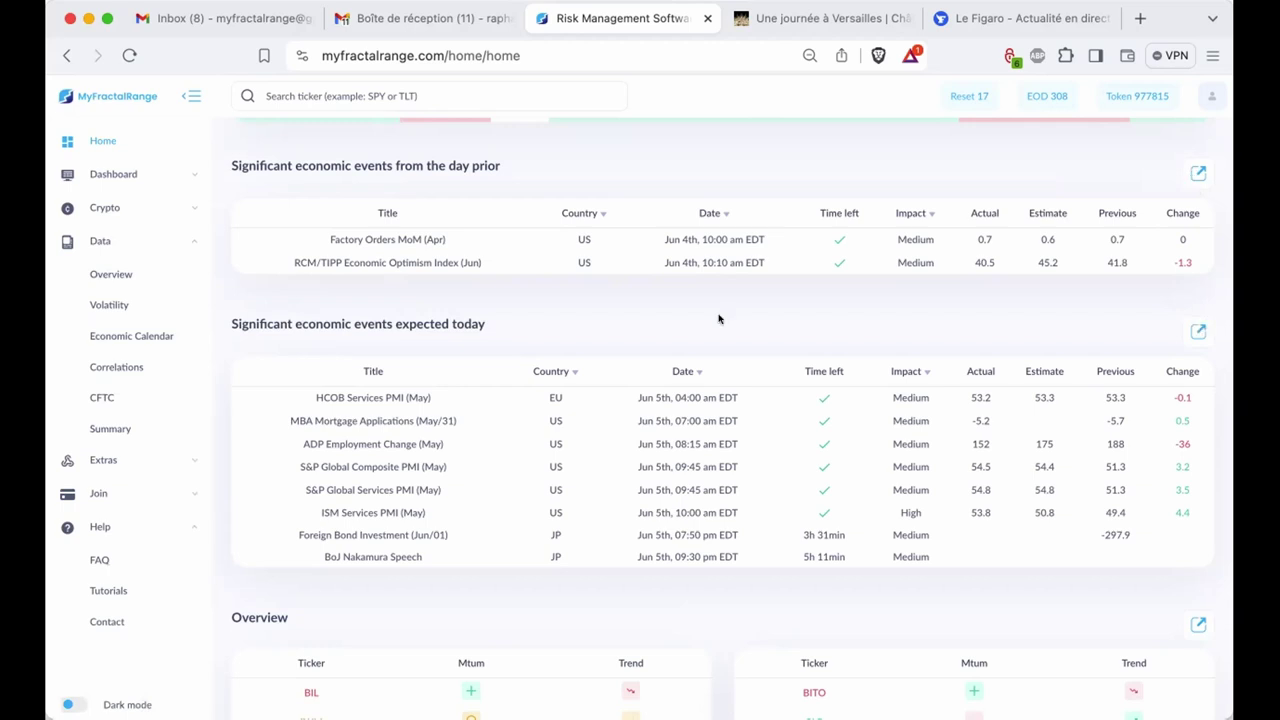
pyautogui.scroll(-5, 718, 318)
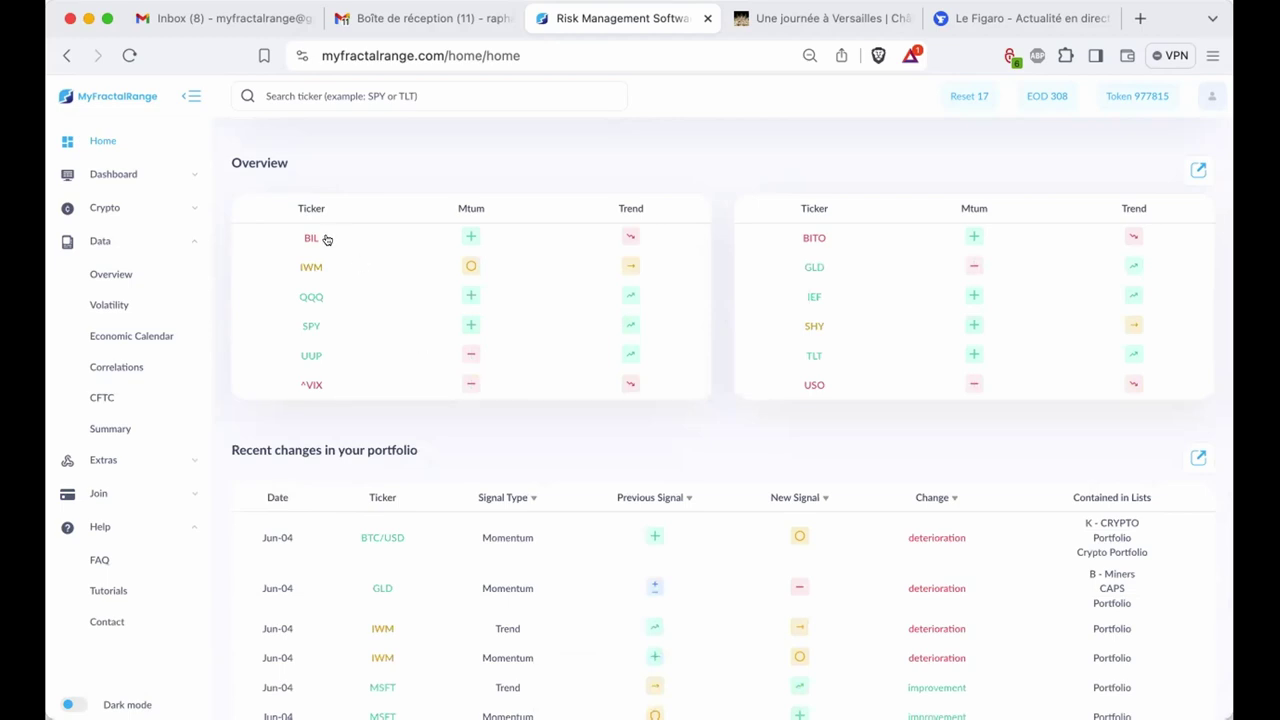
pyautogui.scroll(6, 400, 275)
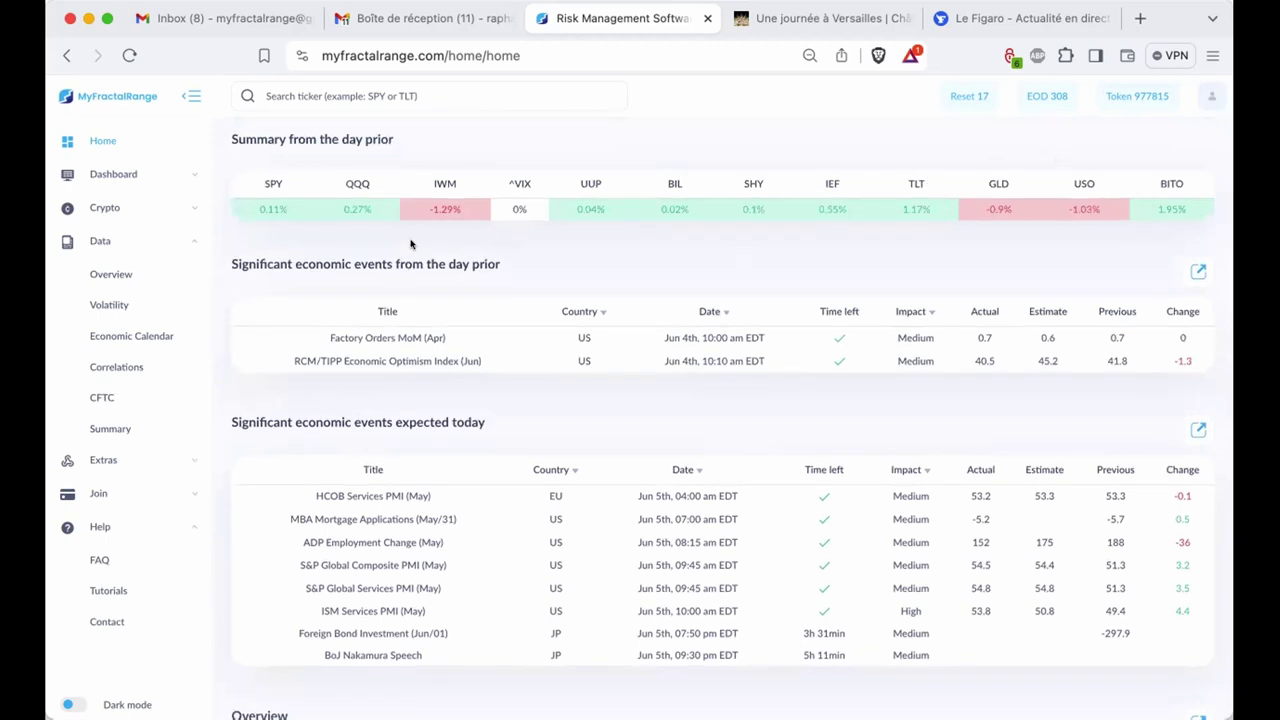
pyautogui.scroll(-6, 409, 601)
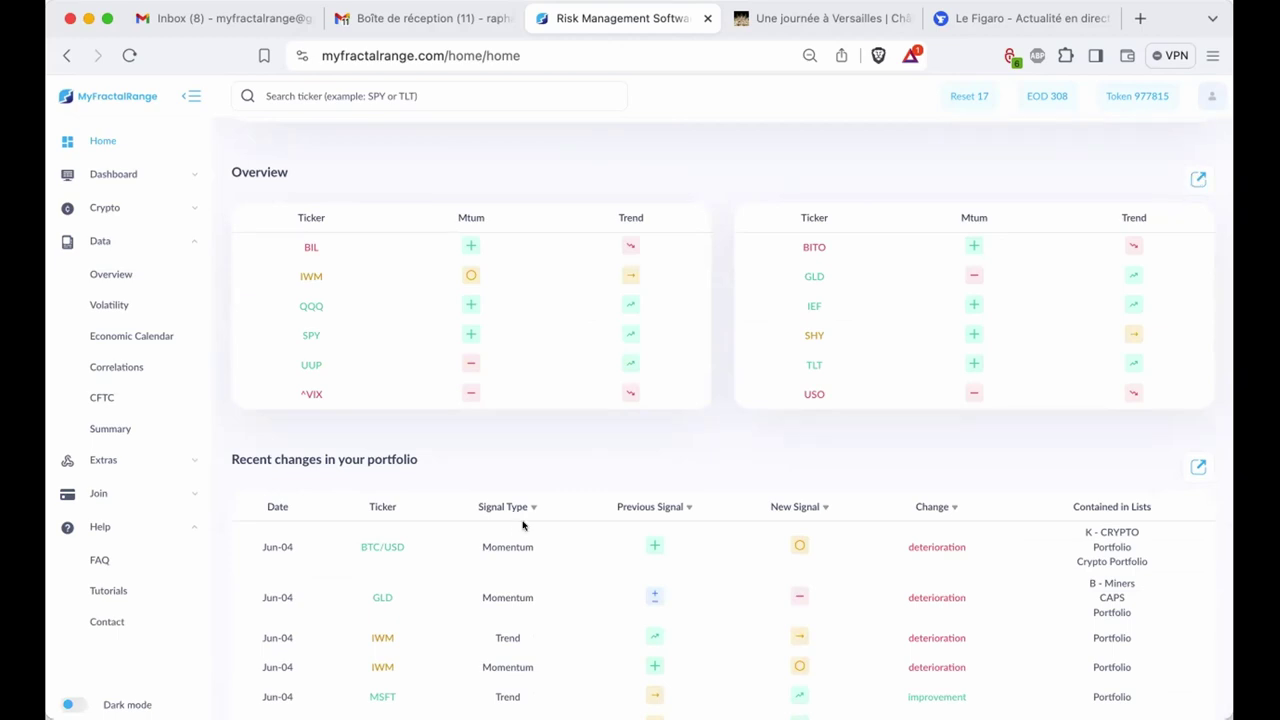
pyautogui.scroll(-5, 219, 490)
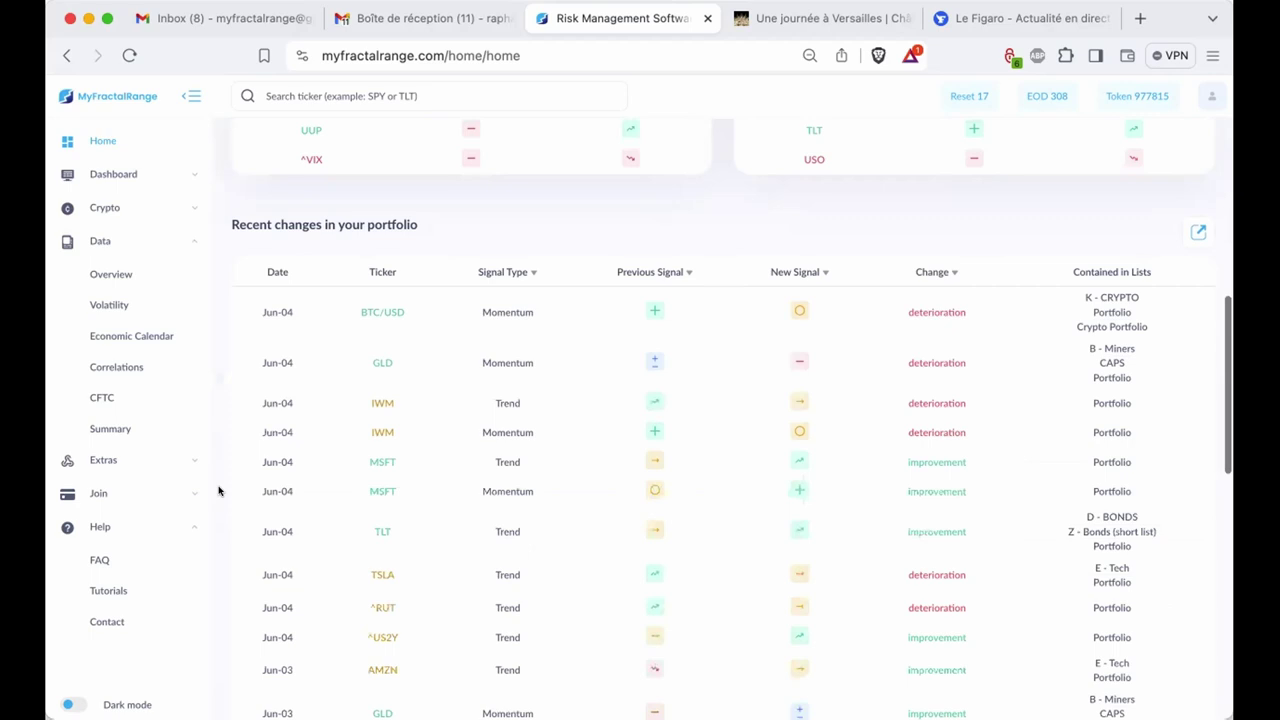
pyautogui.scroll(2, 478, 429)
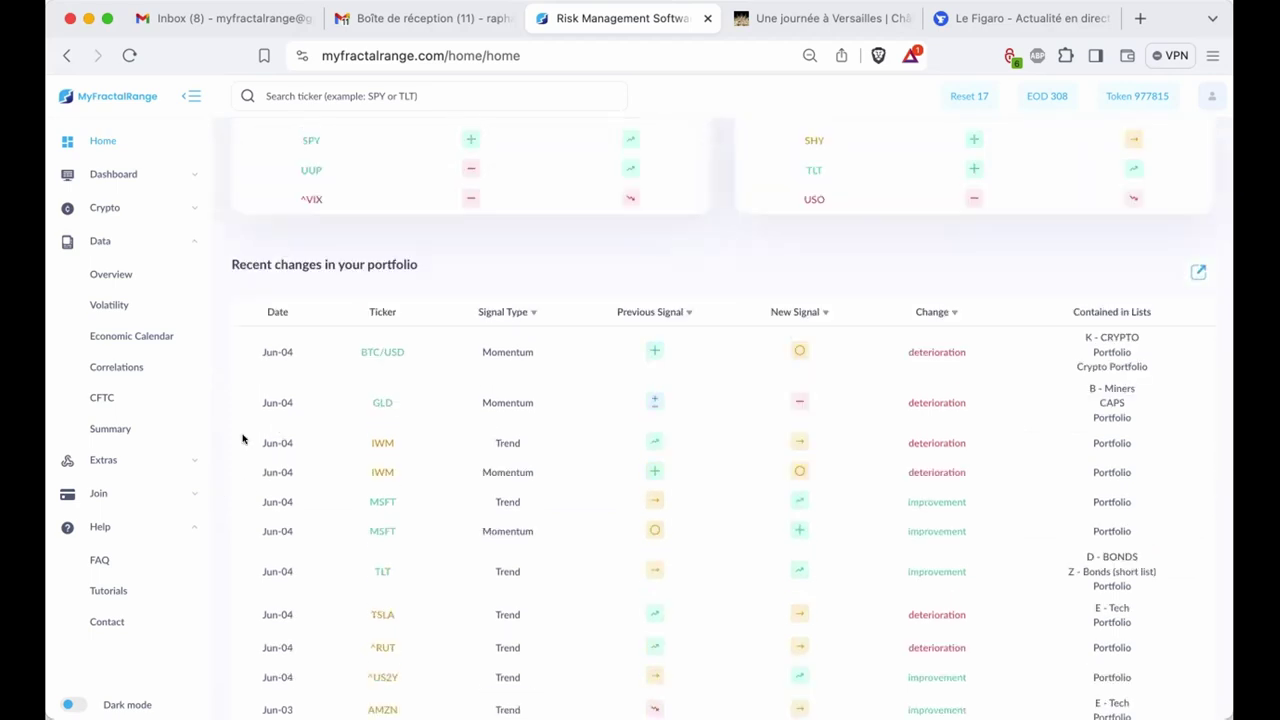
pyautogui.scroll(-3, 214, 444)
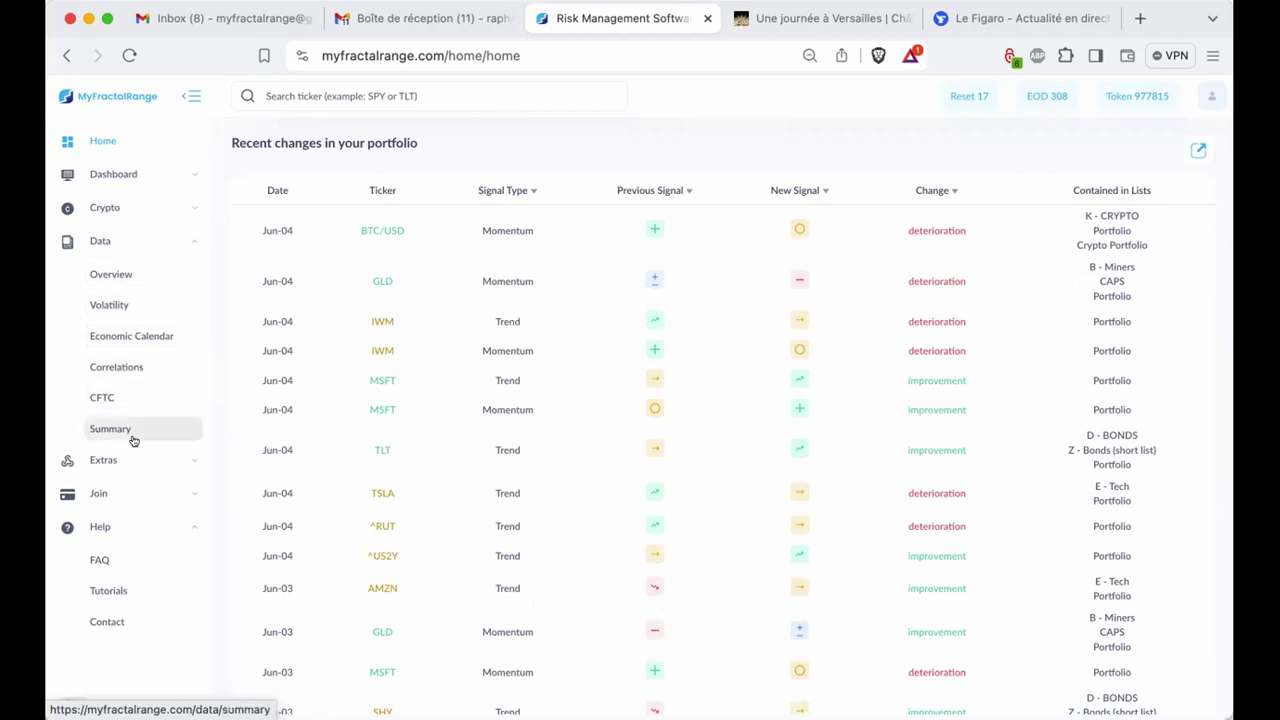
# Expand the Dashboard section in the sidebar and scroll Home down to the Volatility section
pyautogui.click(129, 175)
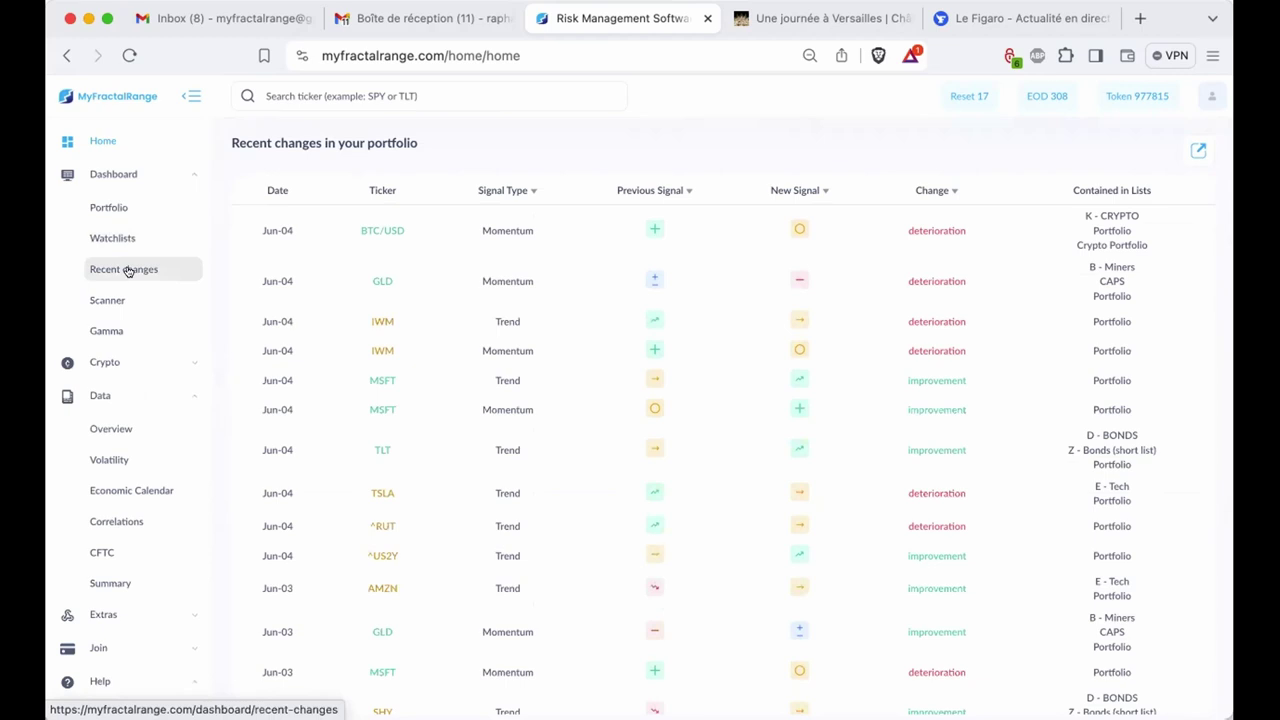
pyautogui.scroll(10, 217, 263)
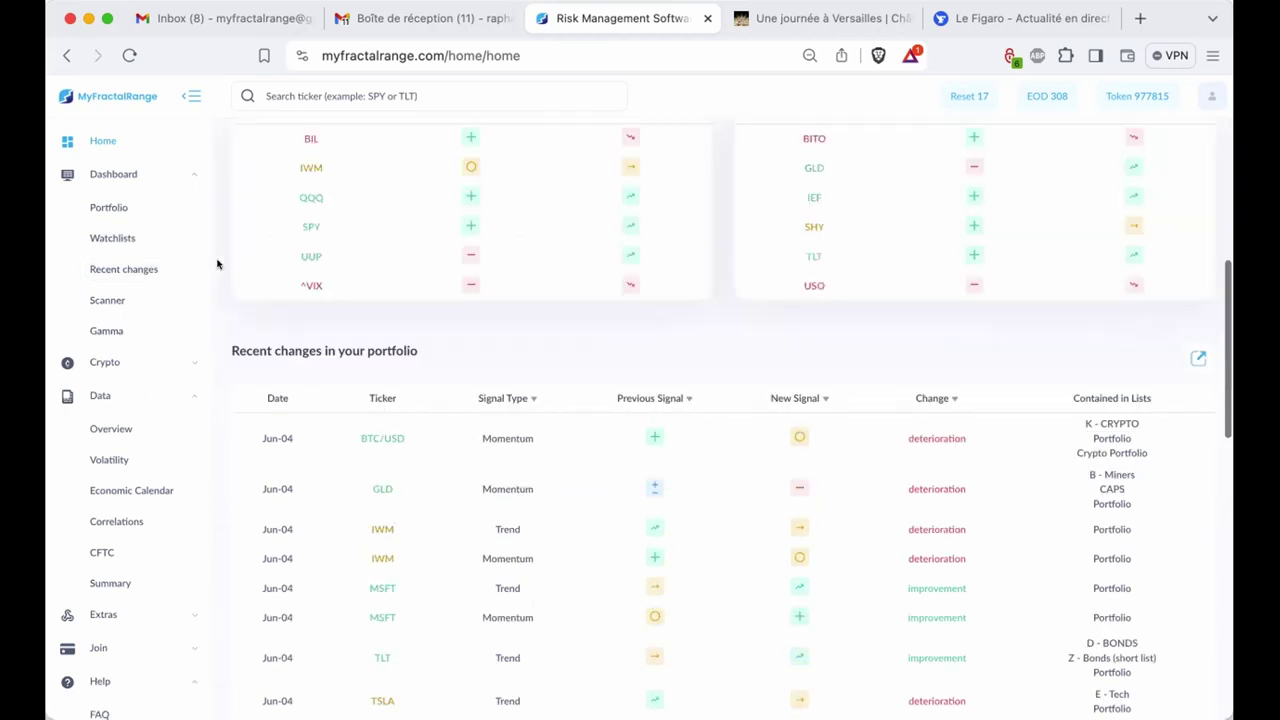
pyautogui.scroll(-6, 217, 263)
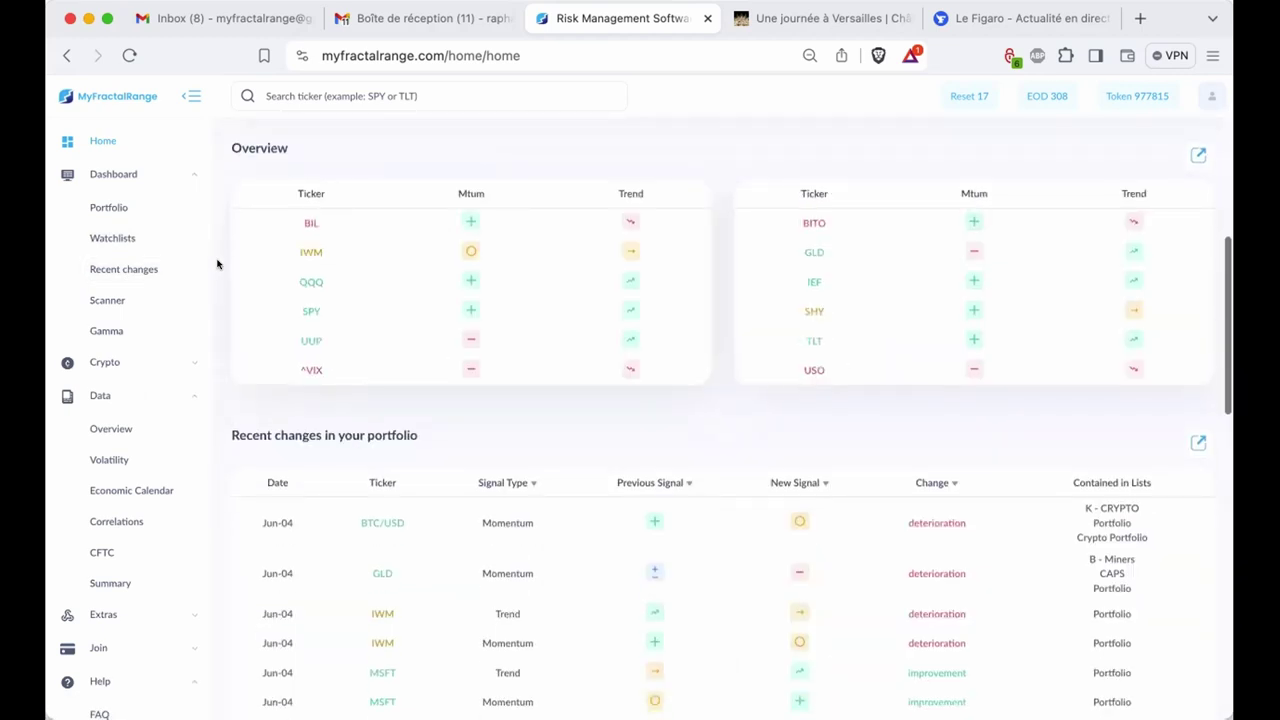
pyautogui.scroll(-2, 217, 263)
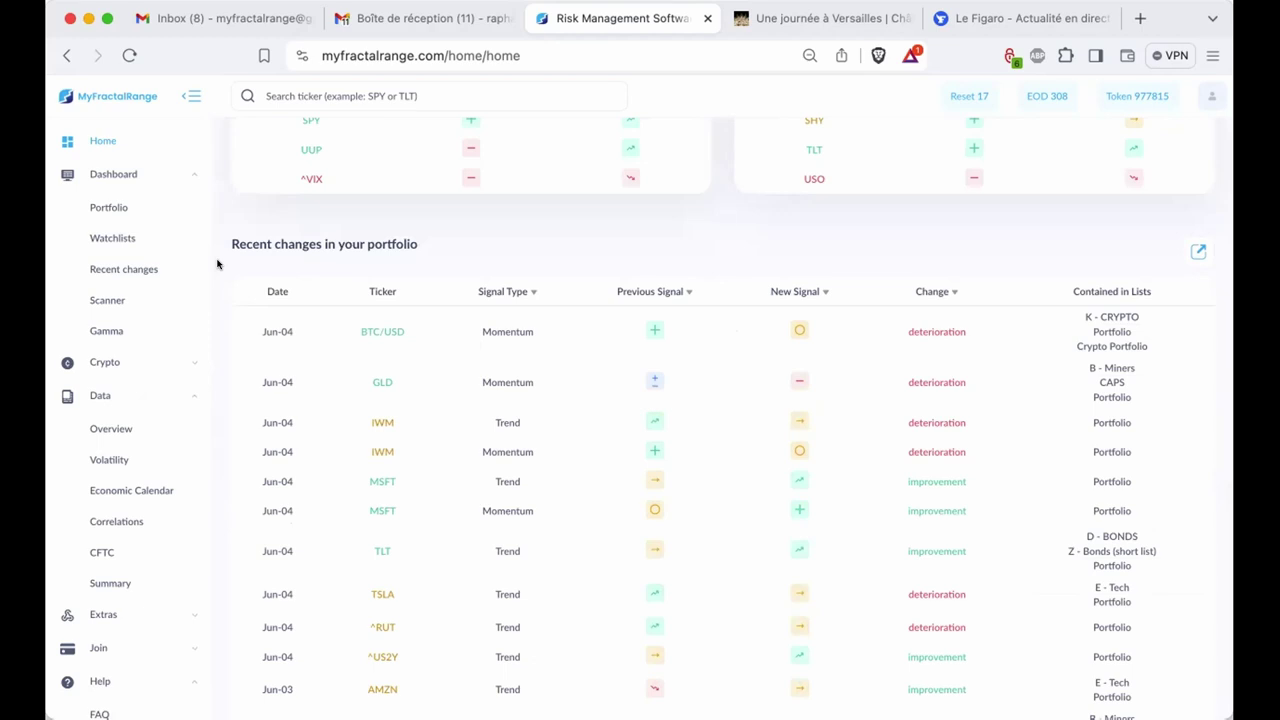
pyautogui.scroll(-1, 217, 263)
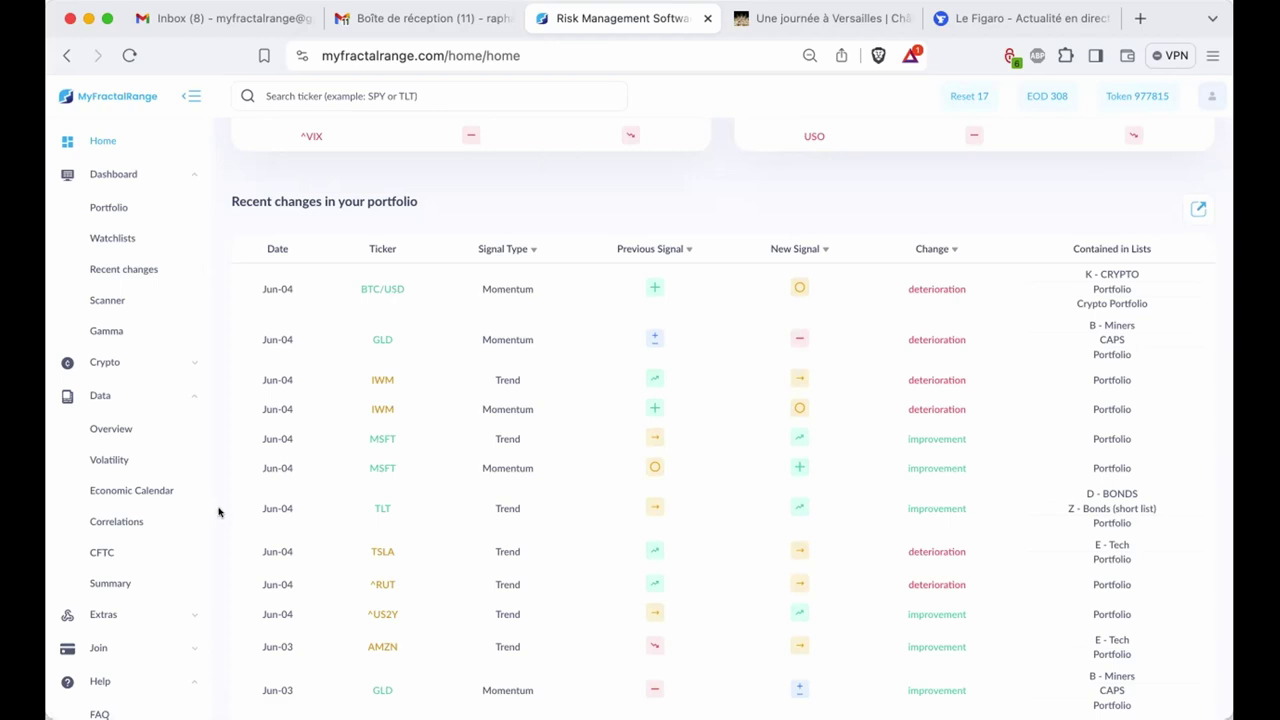
pyautogui.scroll(-3, 219, 512)
pyautogui.scroll(-8, 219, 512)
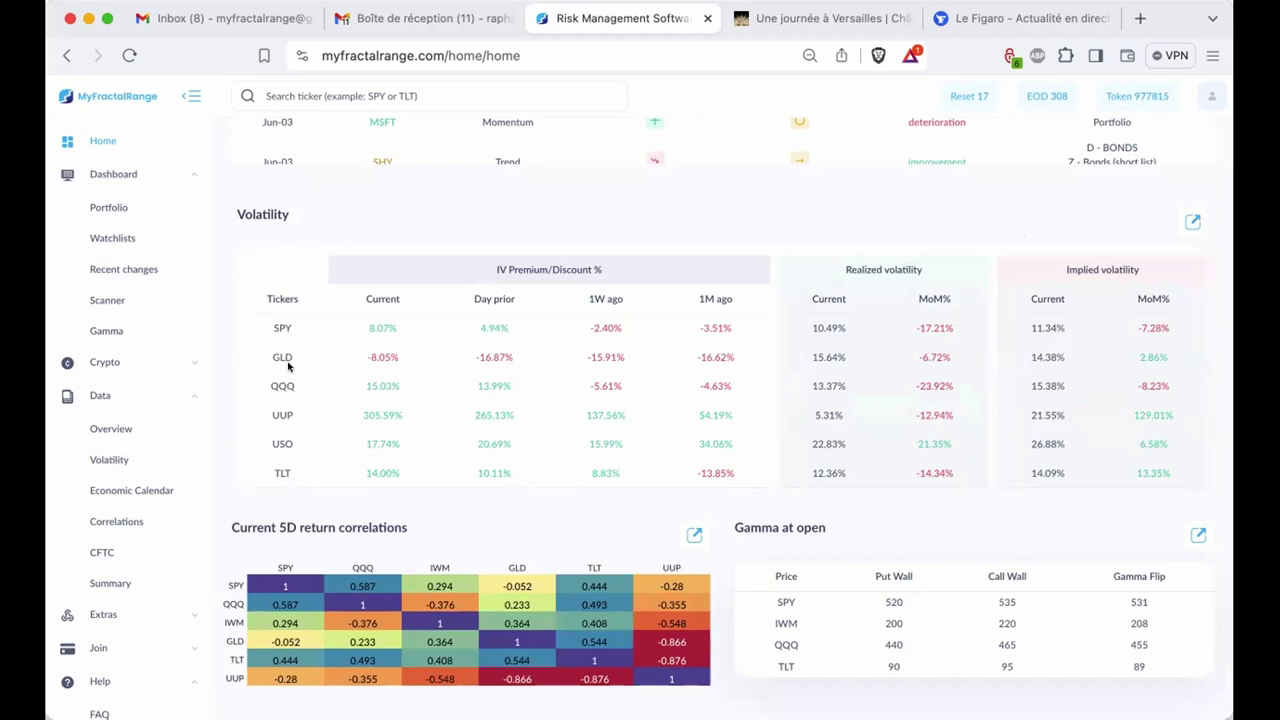
pyautogui.scroll(-5, 219, 440)
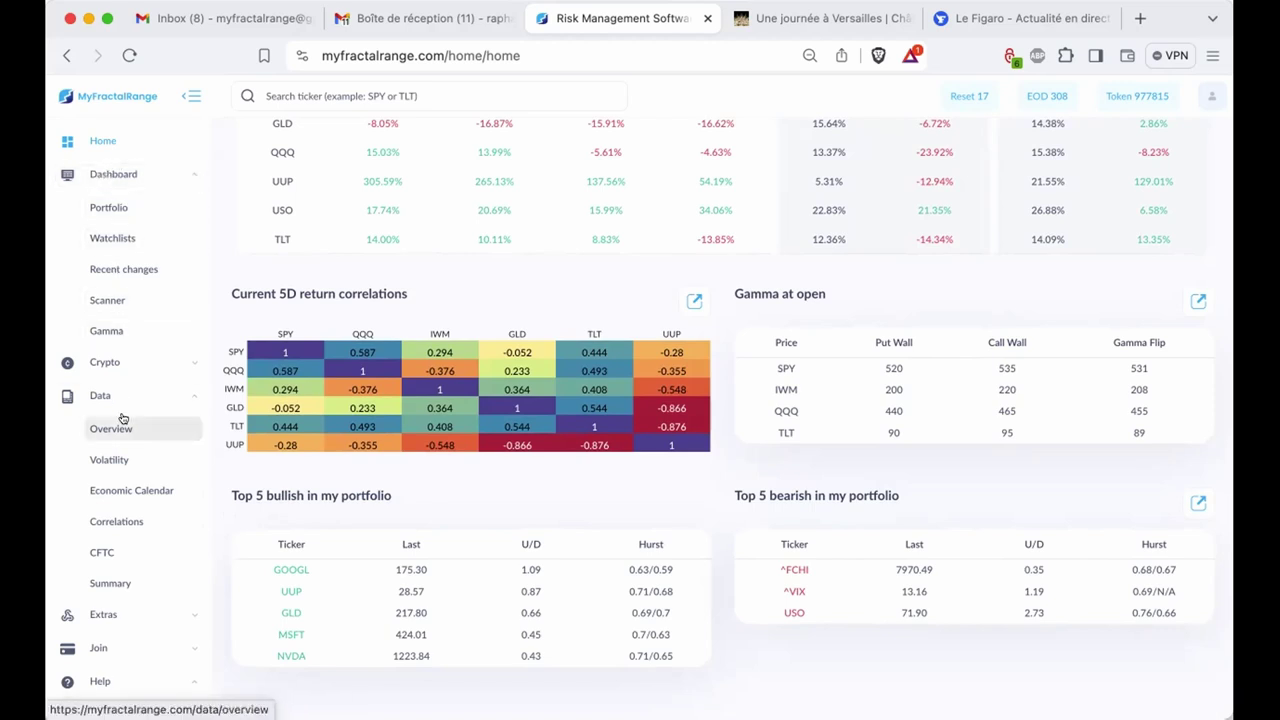
# Expand Crypto and view Crypto Watchlists, then go to Dashboard > Scanner
pyautogui.click(132, 359)
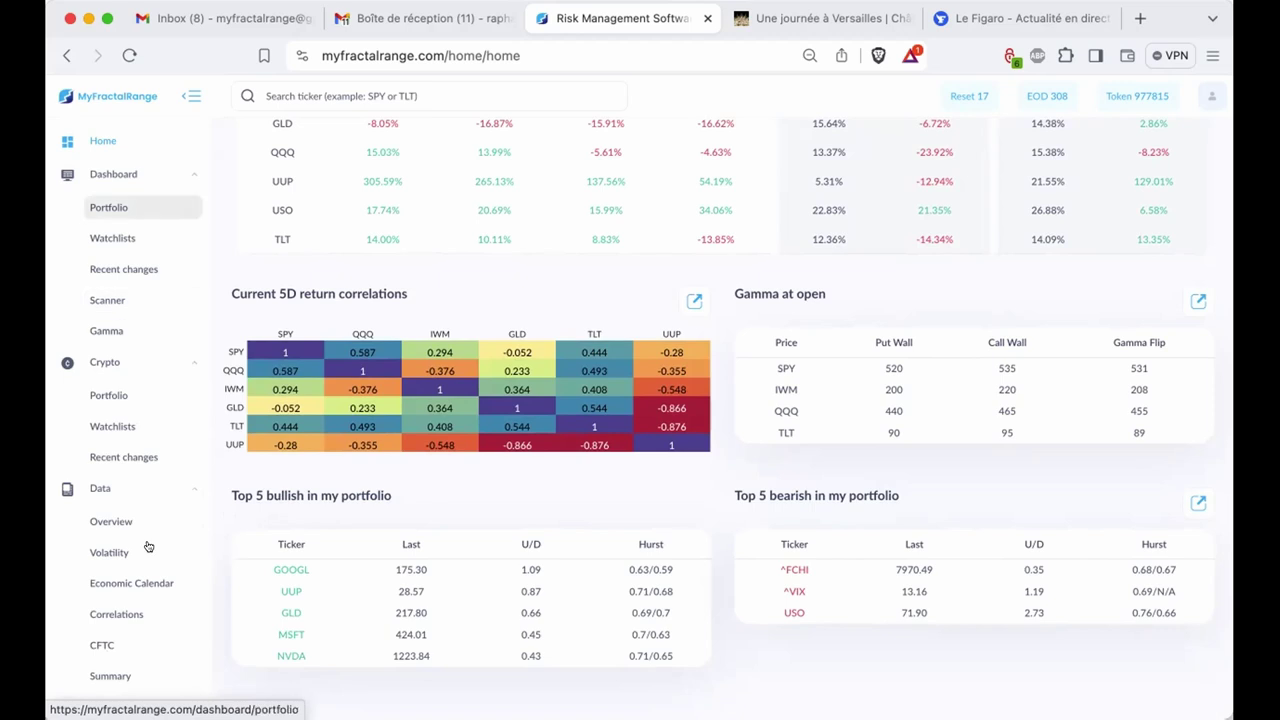
pyautogui.scroll(-3, 140, 535)
pyautogui.scroll(3, 148, 546)
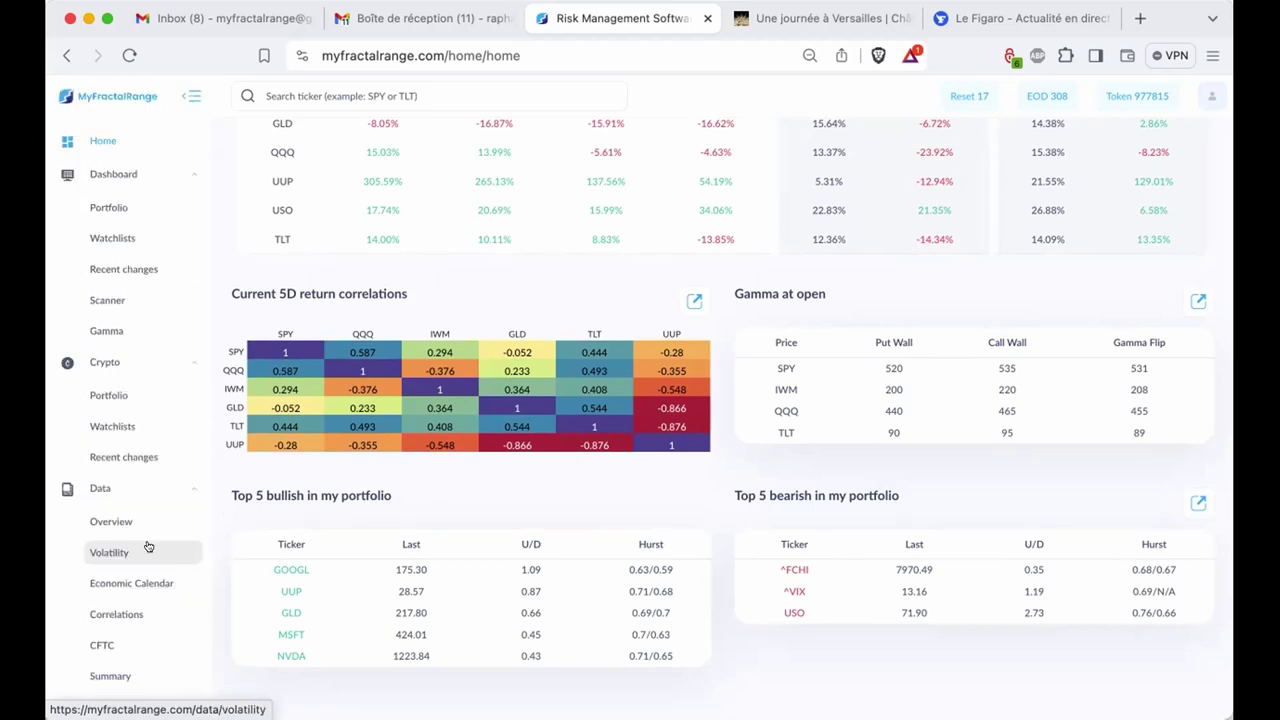
pyautogui.scroll(-3, 148, 546)
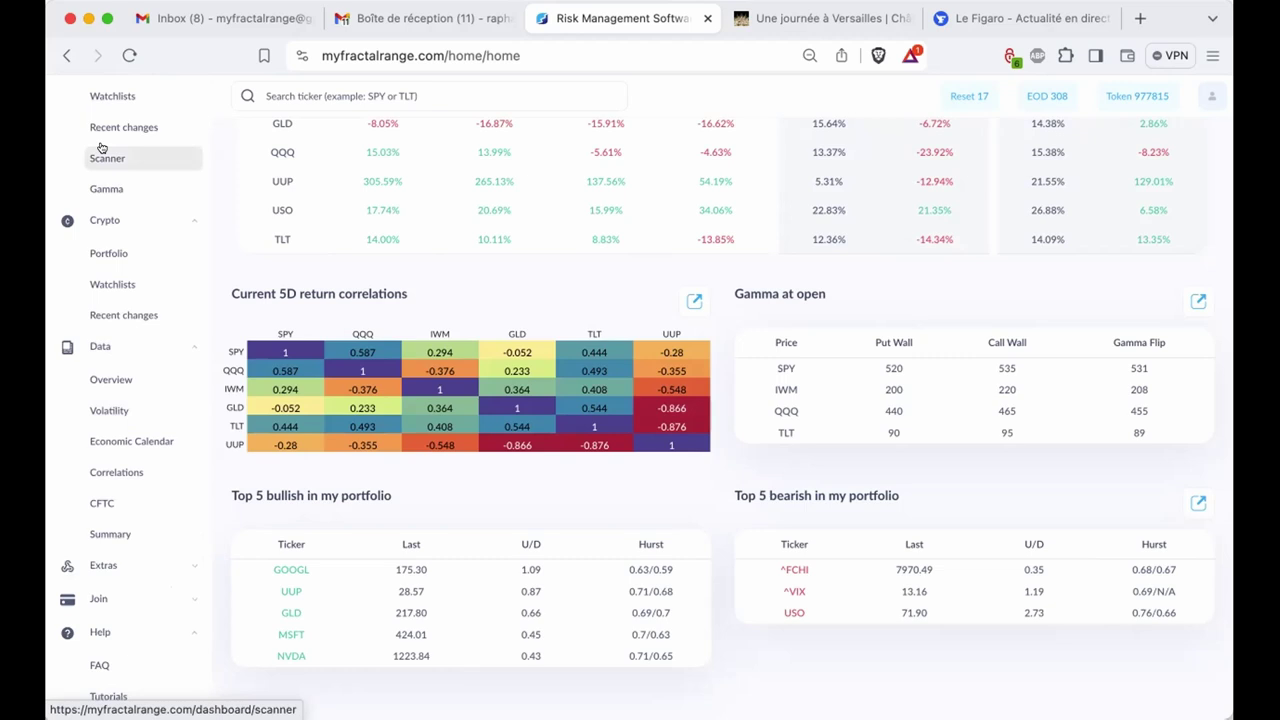
pyautogui.click(143, 286)
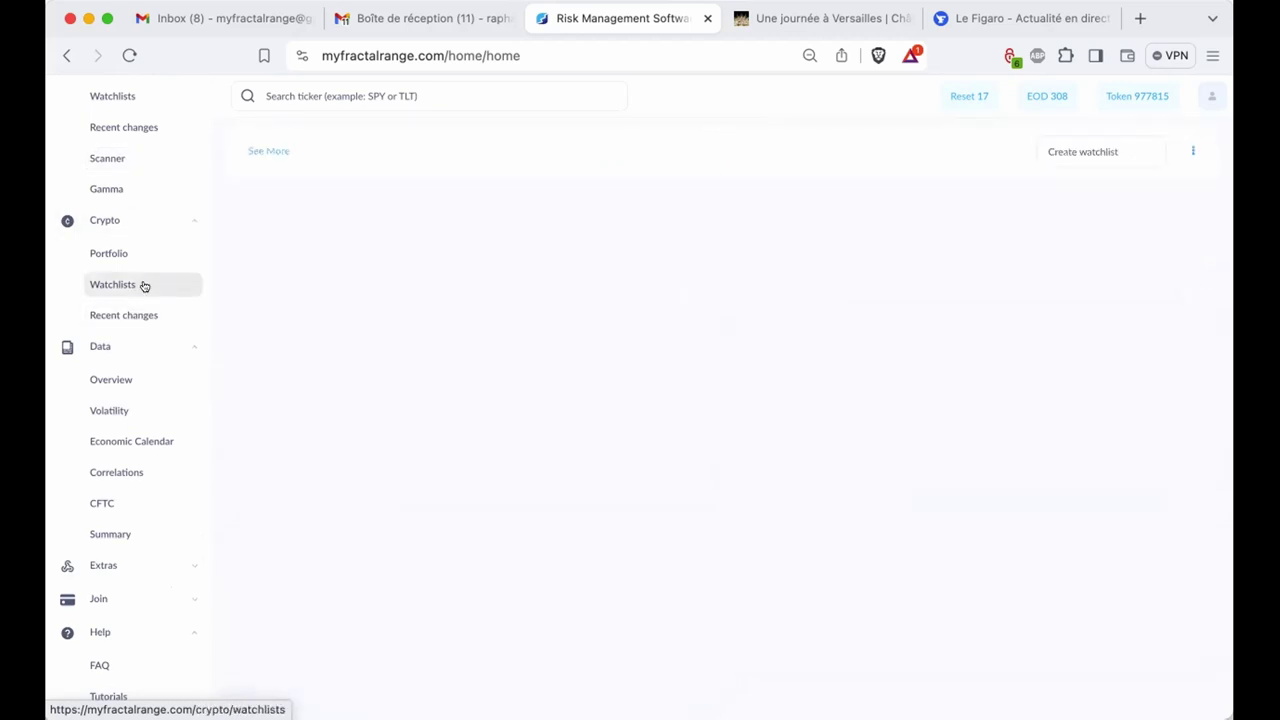
pyautogui.scroll(2, 158, 420)
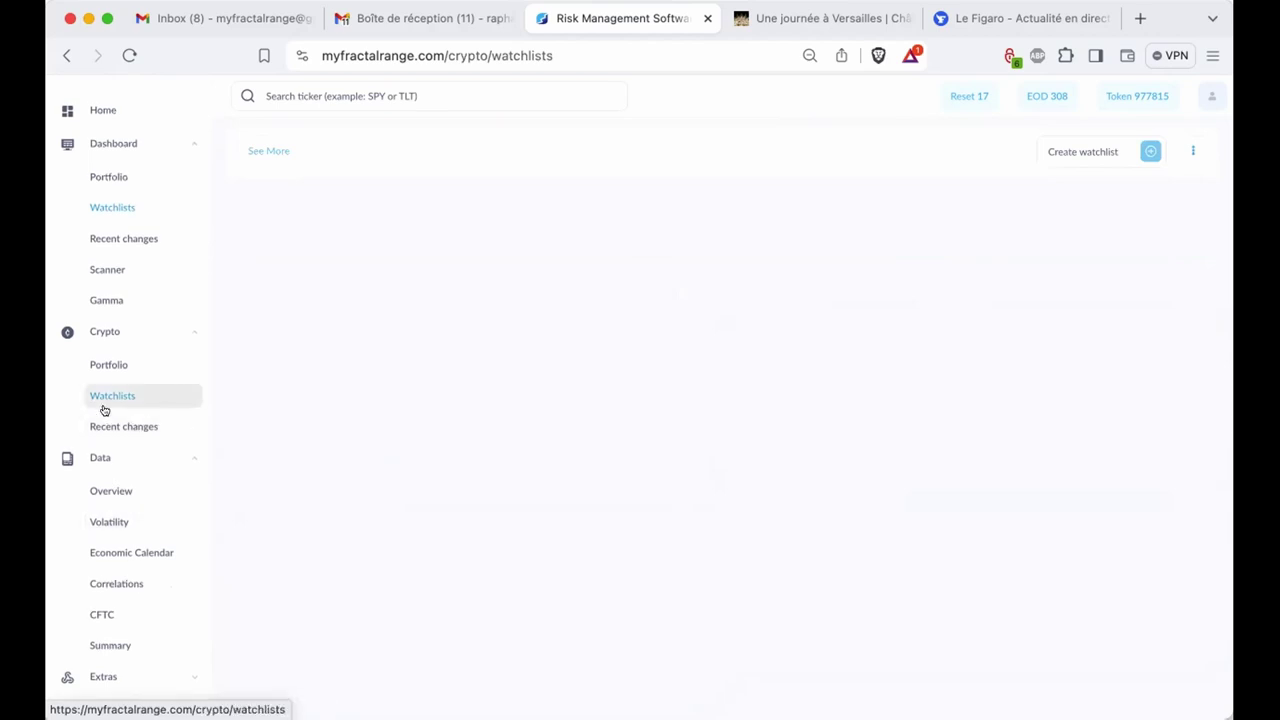
pyautogui.click(128, 268)
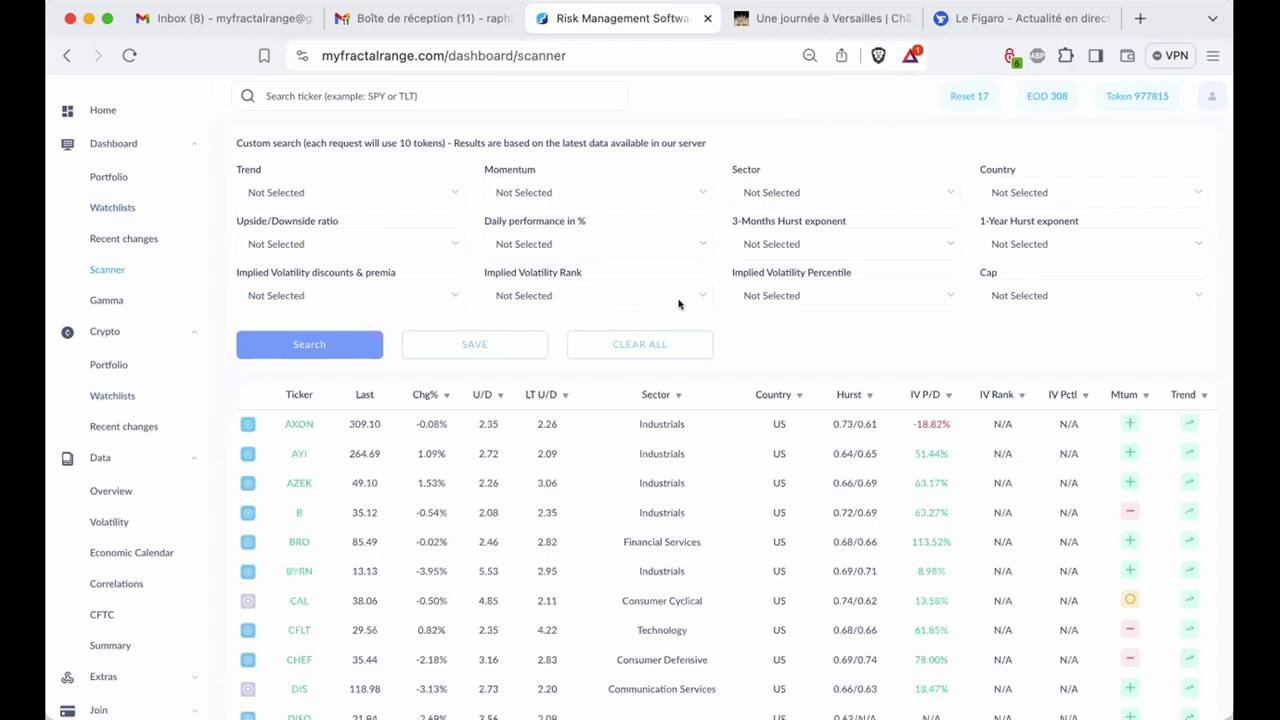
# Check the Cap, IV Percentile and IV Rank filter options unchanged, then go to Dashboard > Portfolio
pyautogui.click(1122, 289)
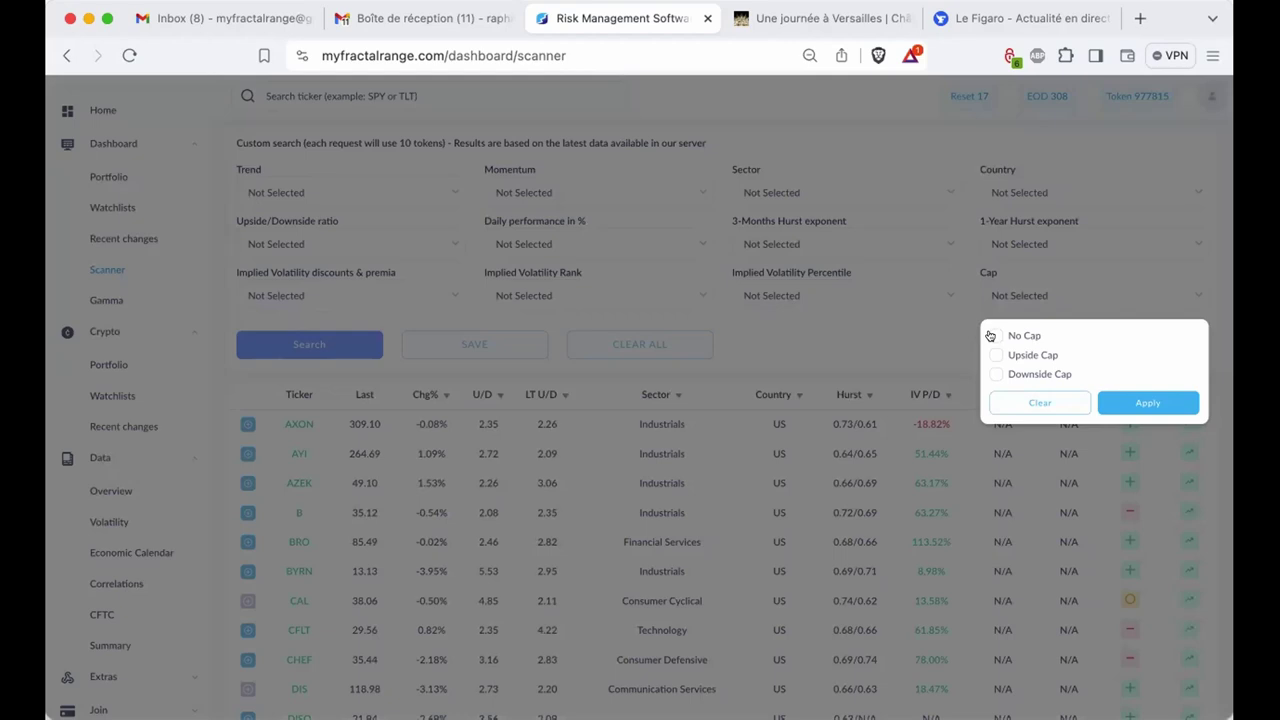
pyautogui.click(1028, 398)
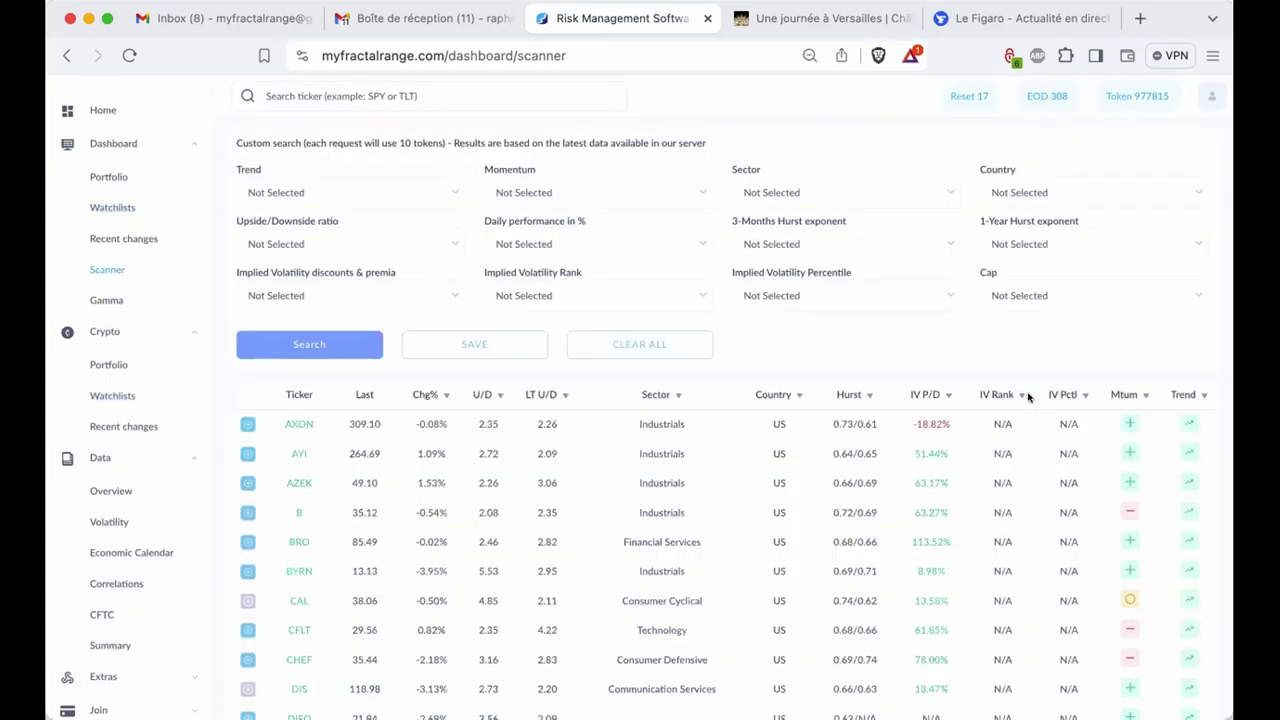
pyautogui.click(778, 295)
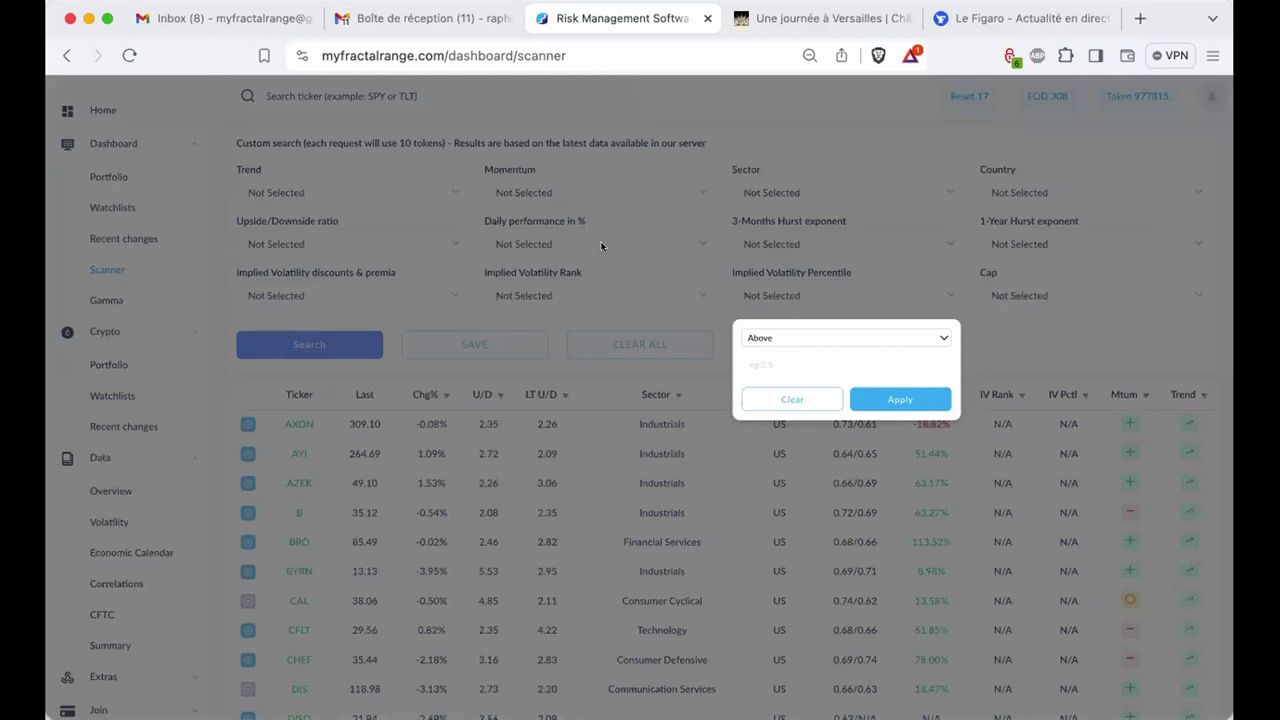
pyautogui.click(573, 291)
pyautogui.click(573, 291)
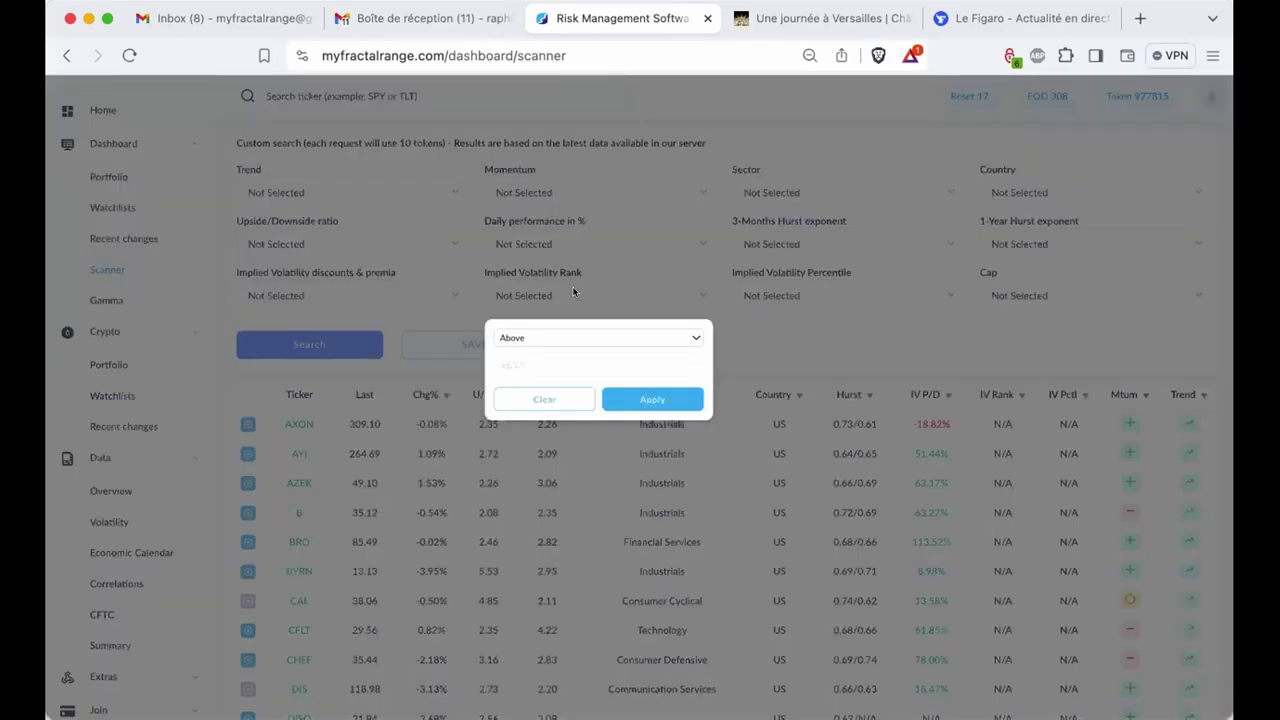
pyautogui.click(573, 291)
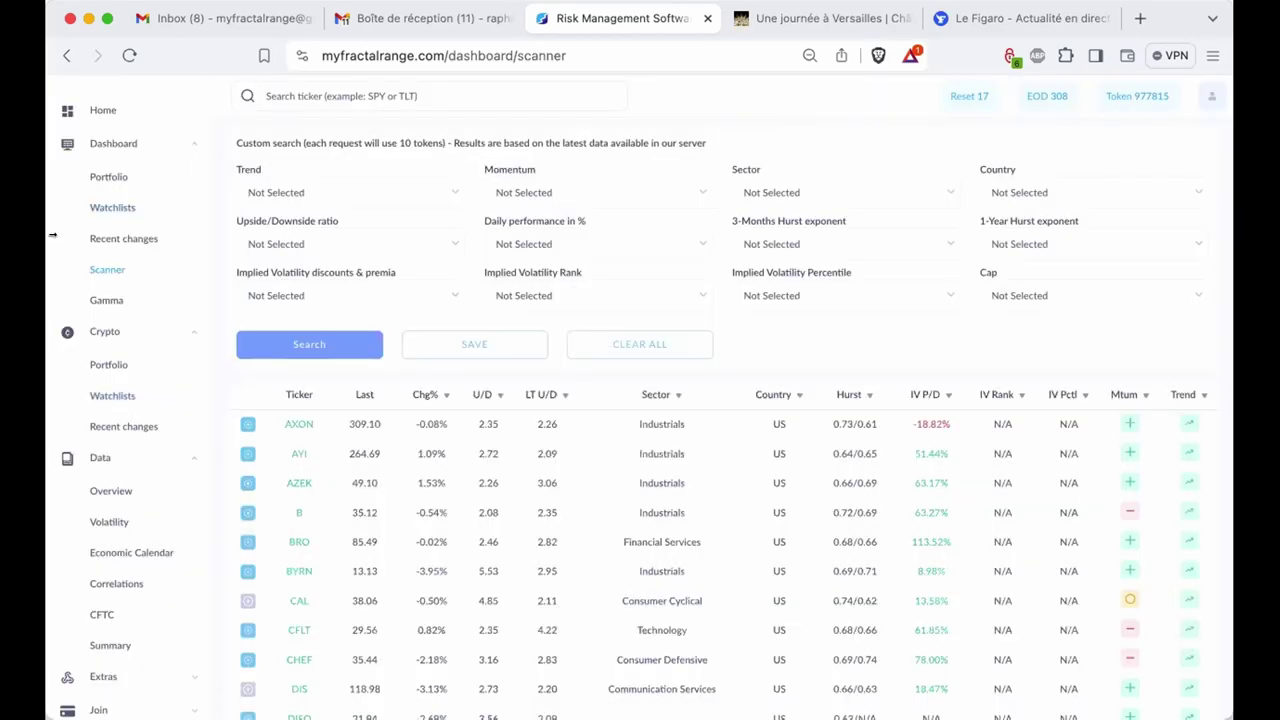
pyautogui.click(88, 174)
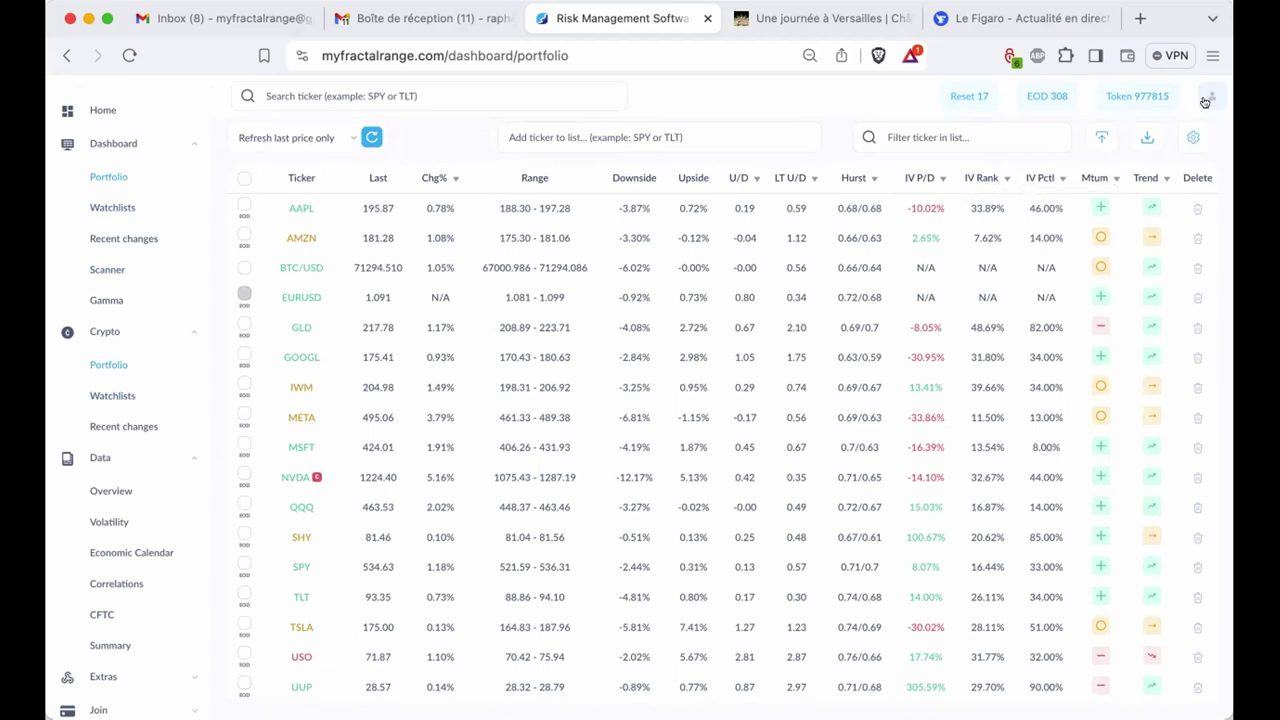
pyautogui.click(1190, 137)
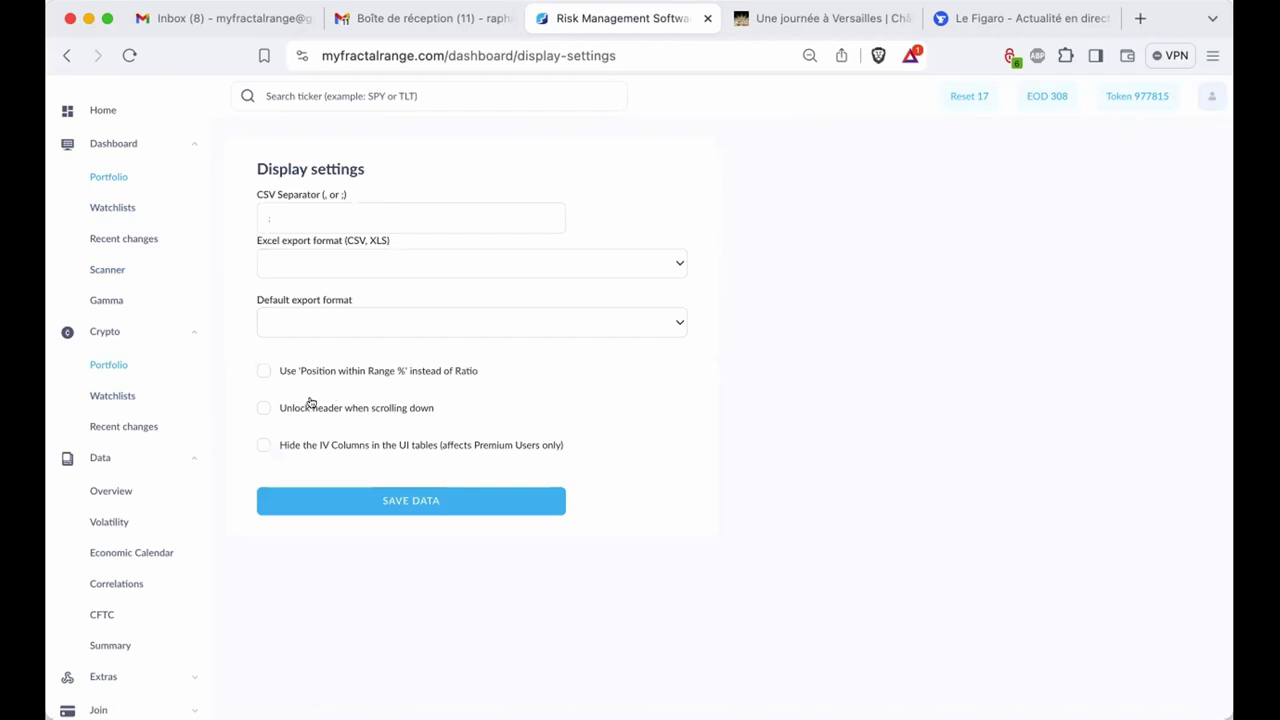
pyautogui.click(260, 445)
pyautogui.click(255, 445)
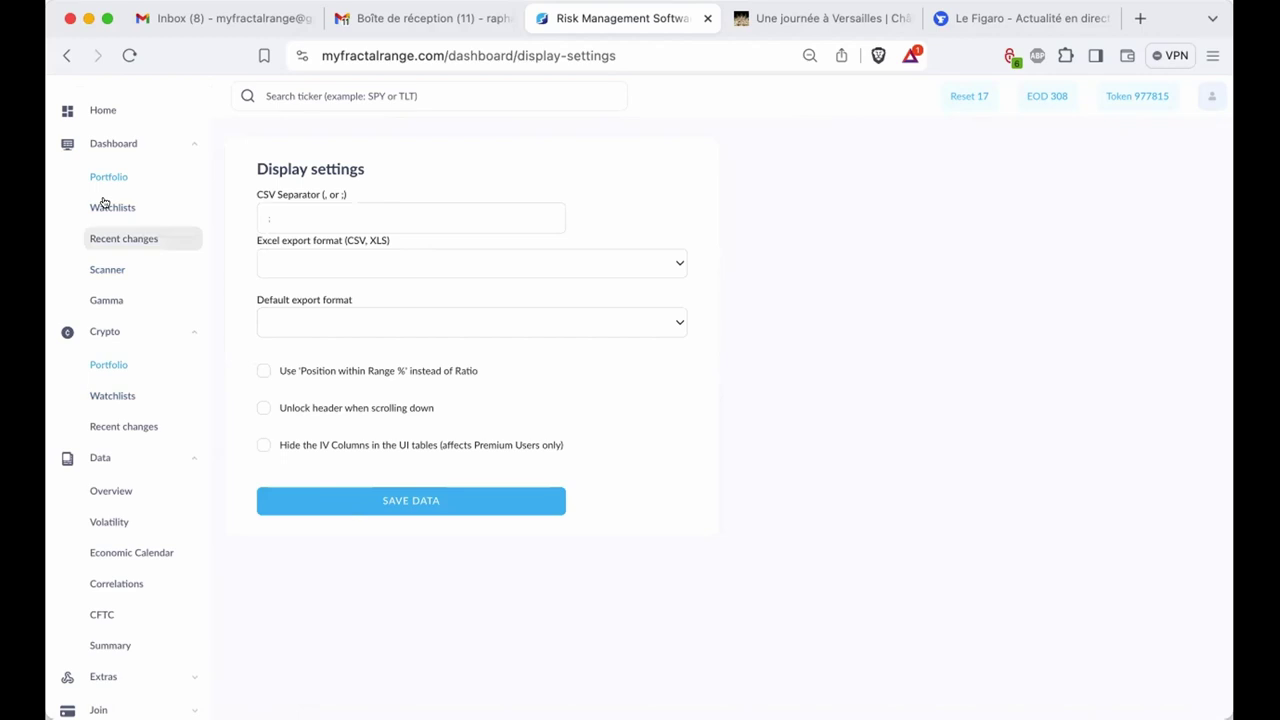
pyautogui.click(92, 177)
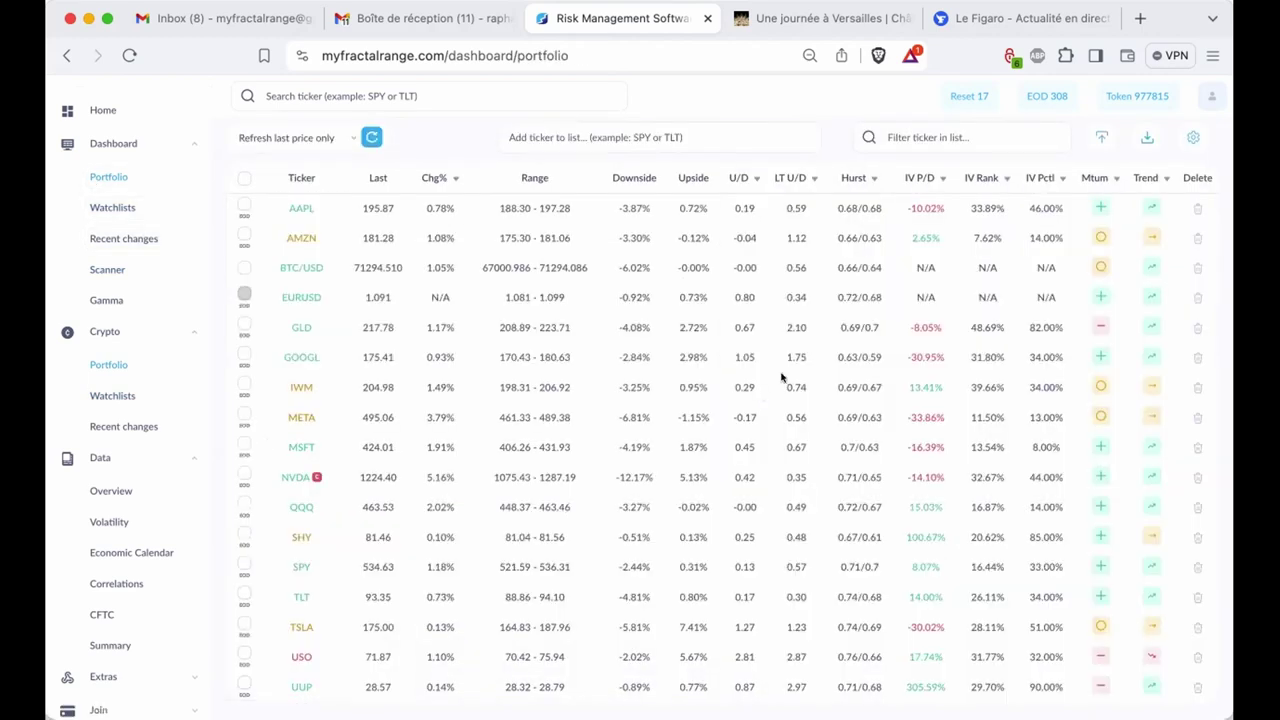